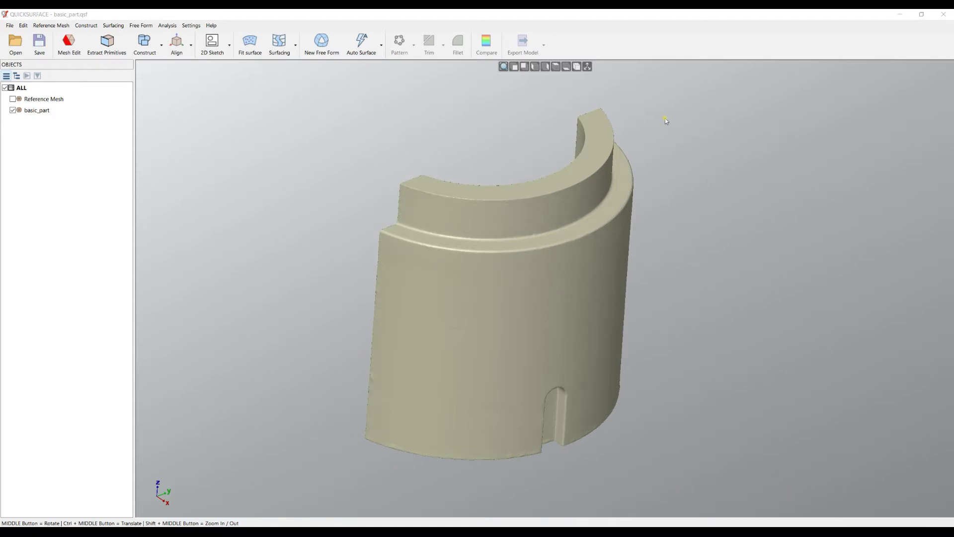
Fit a plane primitive to the part's flat bottom face and enable deviation analysis with a 0.03 mm tolerance
{"action": "left_click", "coordinate": [107, 50]}
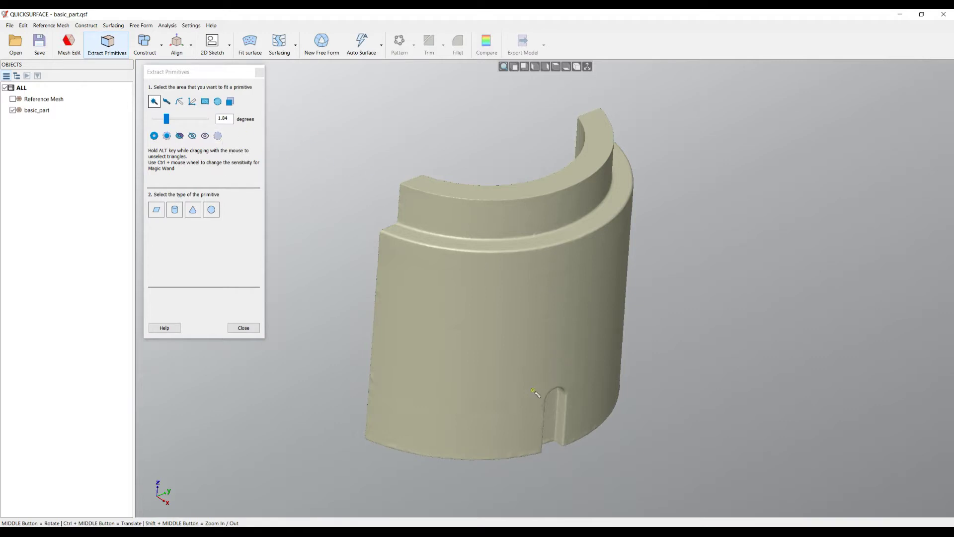
{"action": "middle_click_drag", "start_coordinate": [536, 393], "coordinate": [542, 164]}
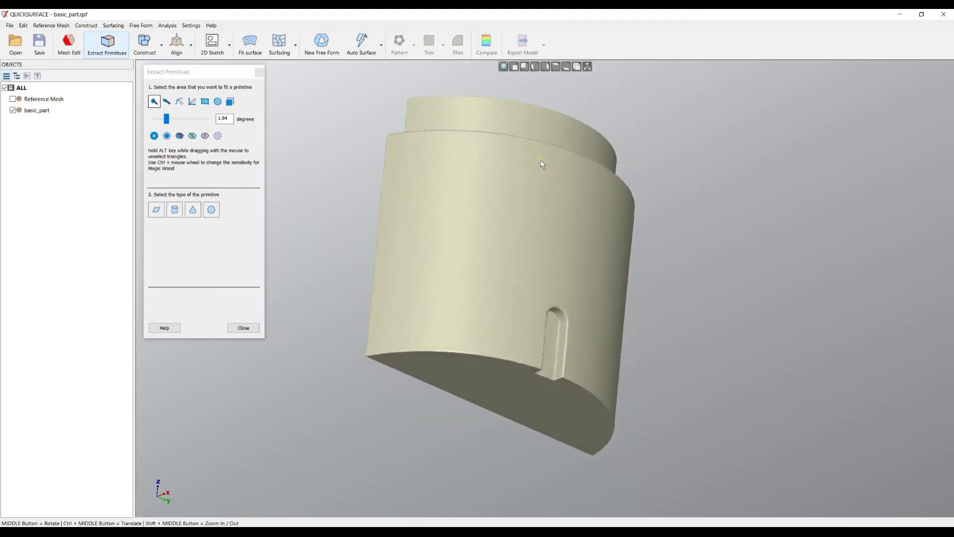
{"action": "left_click", "coordinate": [480, 366]}
{"action": "left_click", "coordinate": [434, 343]}
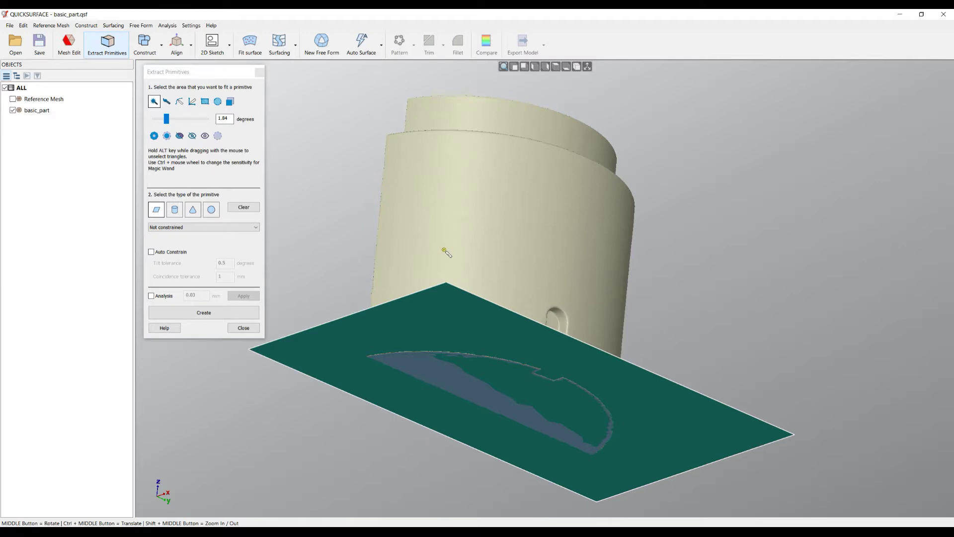
{"action": "left_click", "coordinate": [169, 296]}
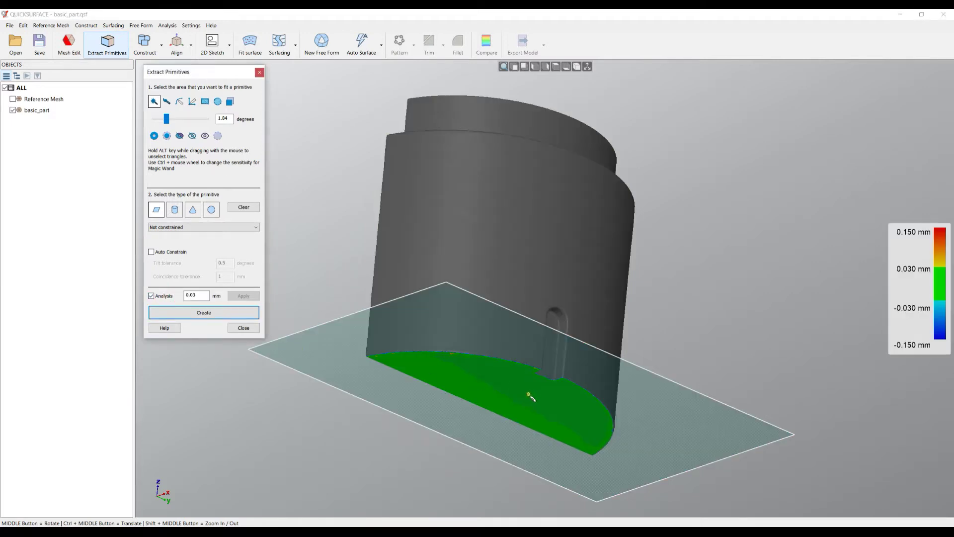
Display the coordinate axes and grid around the part
{"action": "middle_click_drag", "start_coordinate": [536, 278], "coordinate": [539, 354]}
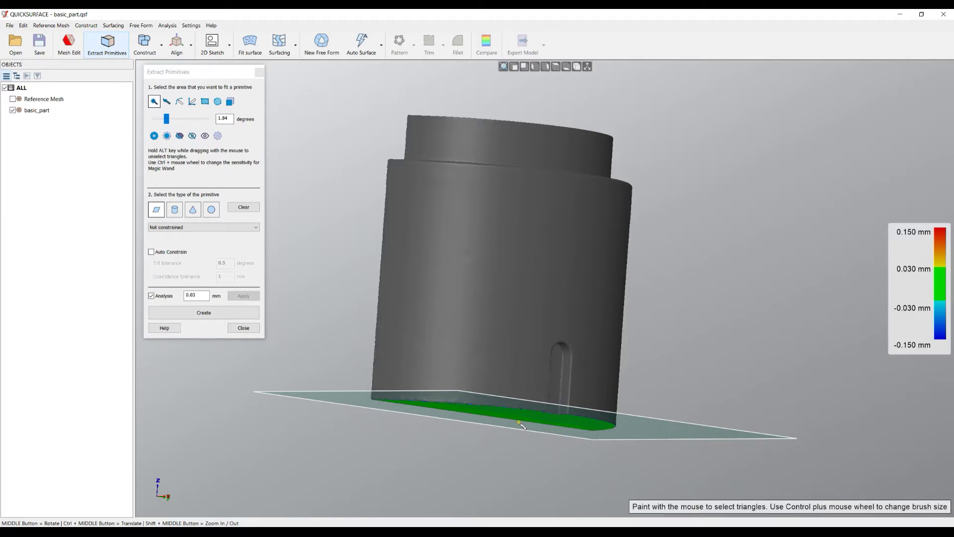
{"action": "middle_click_drag", "start_coordinate": [598, 315], "coordinate": [517, 278]}
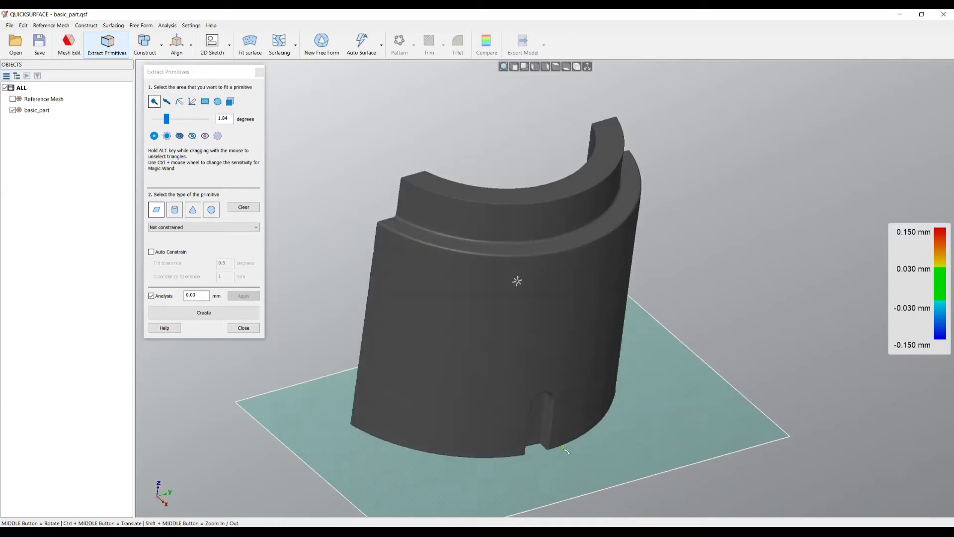
{"action": "left_click", "coordinate": [588, 67]}
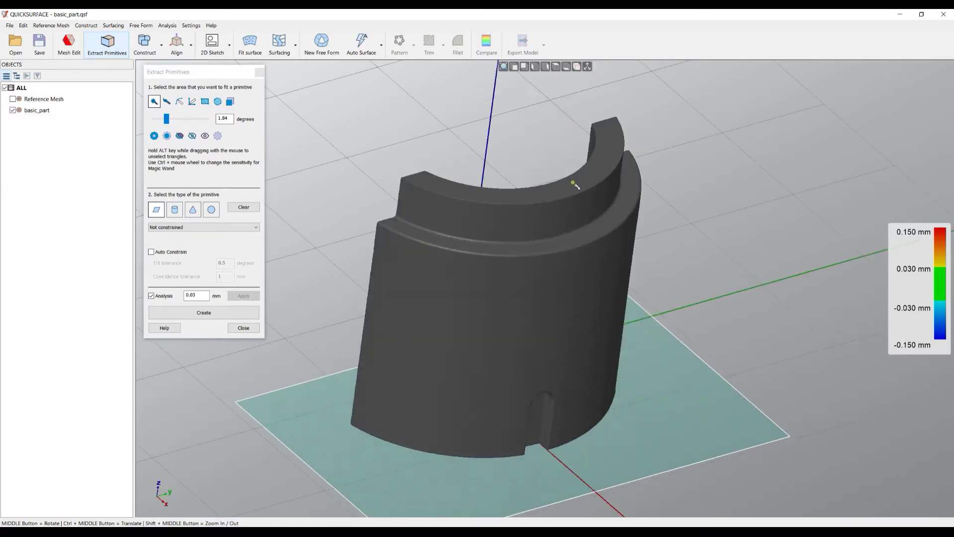
{"action": "scroll", "coordinate": [576, 185], "scroll_direction": "down", "scroll_amount": 3}
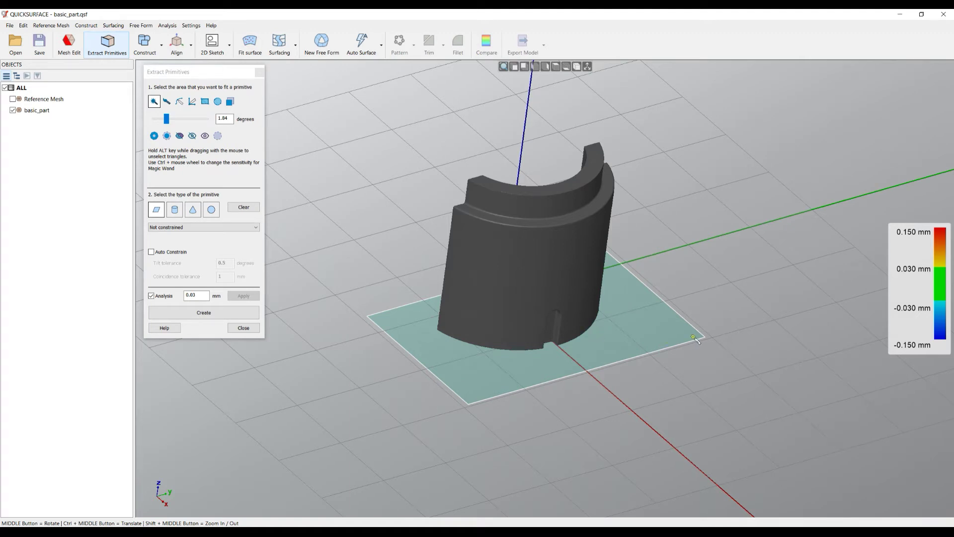
Auto-constrain the bottom-face plane parallel to Bottom (OXY), with 0.5 degrees tilt and 1 mm coincidence tolerance, and create it
{"action": "left_click", "coordinate": [188, 229]}
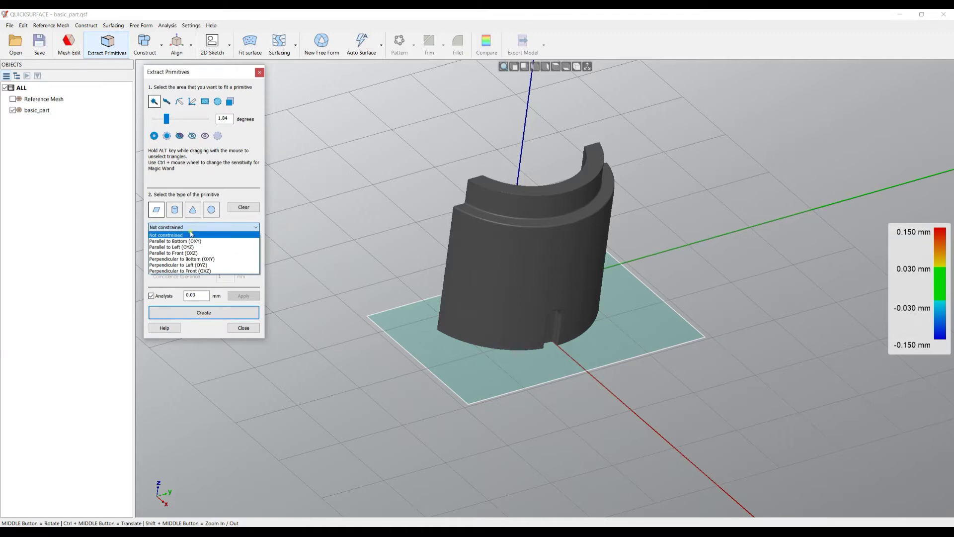
{"action": "left_click", "coordinate": [191, 235]}
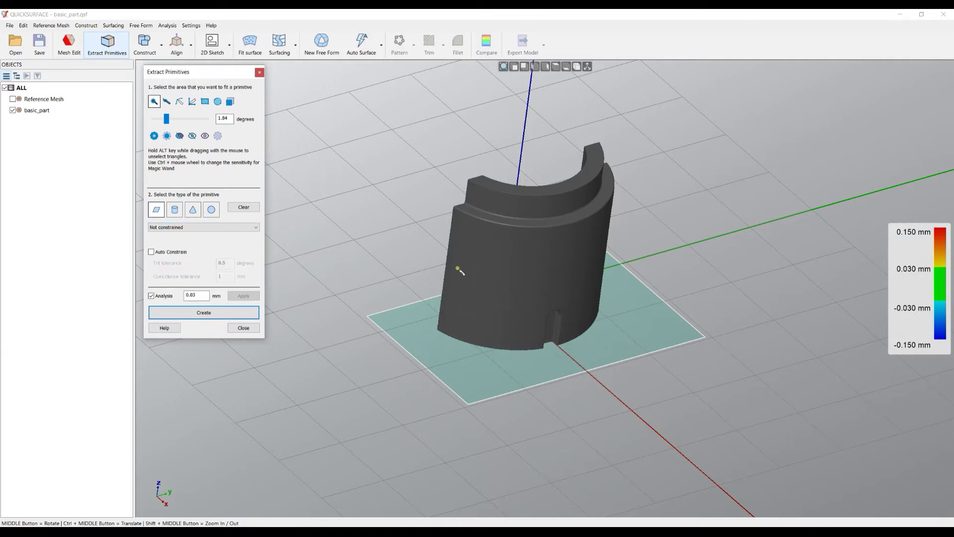
{"action": "scroll", "coordinate": [456, 270], "scroll_direction": "up", "scroll_amount": 1}
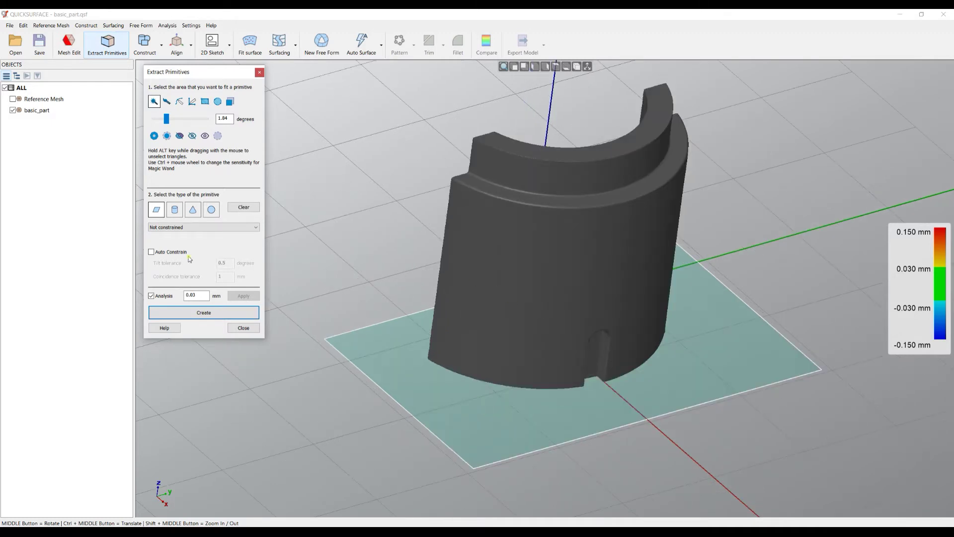
{"action": "left_click", "coordinate": [161, 253]}
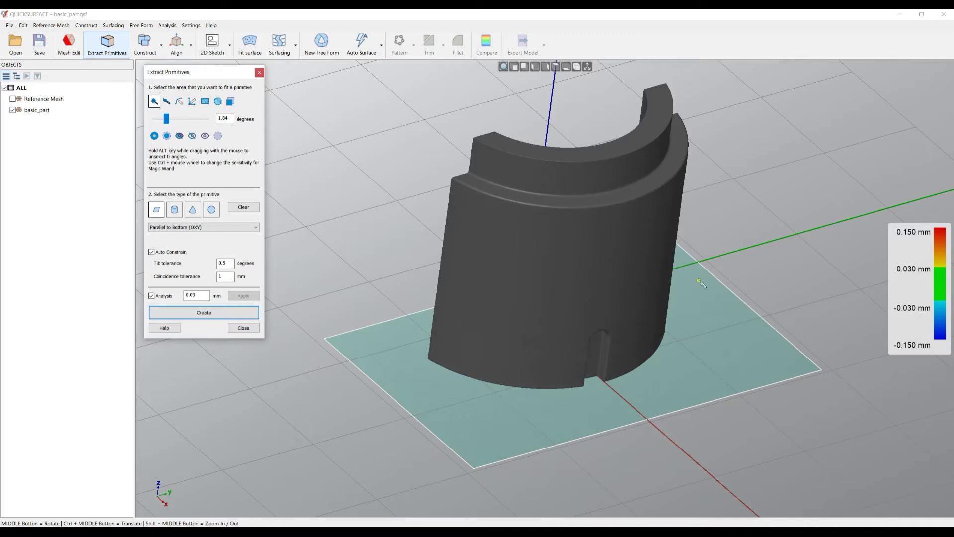
{"action": "middle_click_drag", "start_coordinate": [607, 272], "coordinate": [587, 250]}
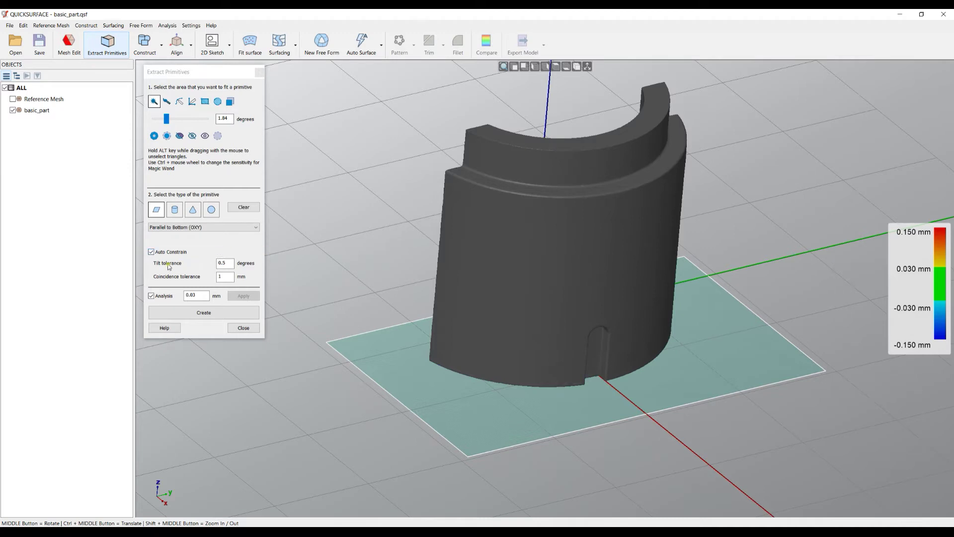
{"action": "left_click", "coordinate": [221, 263]}
{"action": "left_click", "coordinate": [174, 312]}
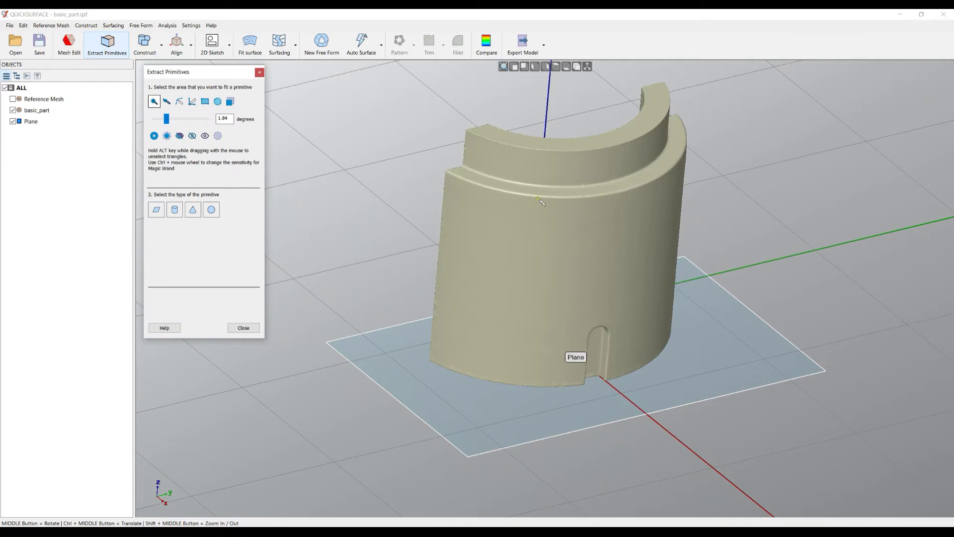
Fit an auto-constrained plane to the curved ledge face below the upper rim and enable its deviation analysis
{"action": "left_click", "coordinate": [552, 191]}
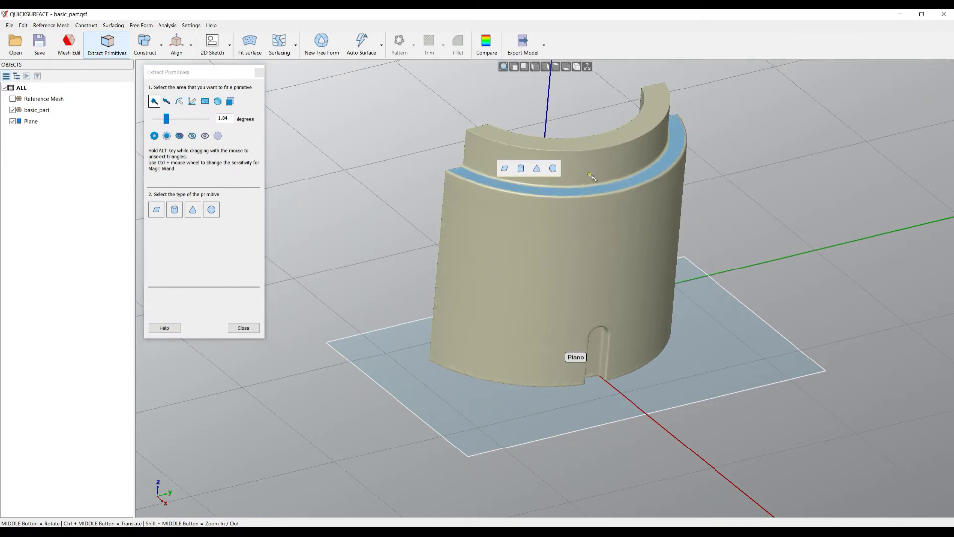
{"action": "left_click", "coordinate": [505, 169]}
{"action": "left_click", "coordinate": [505, 170]}
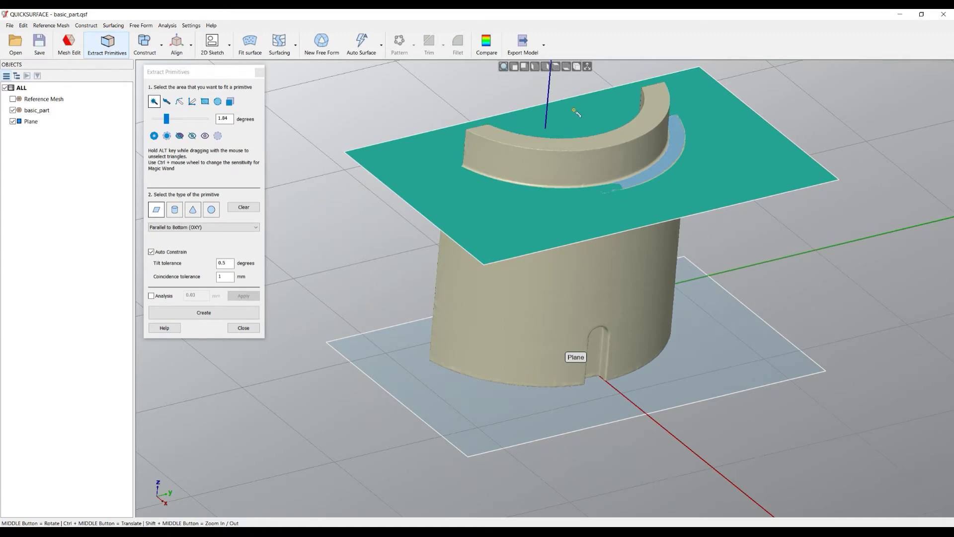
{"action": "scroll", "coordinate": [575, 111], "scroll_direction": "up", "scroll_amount": 2}
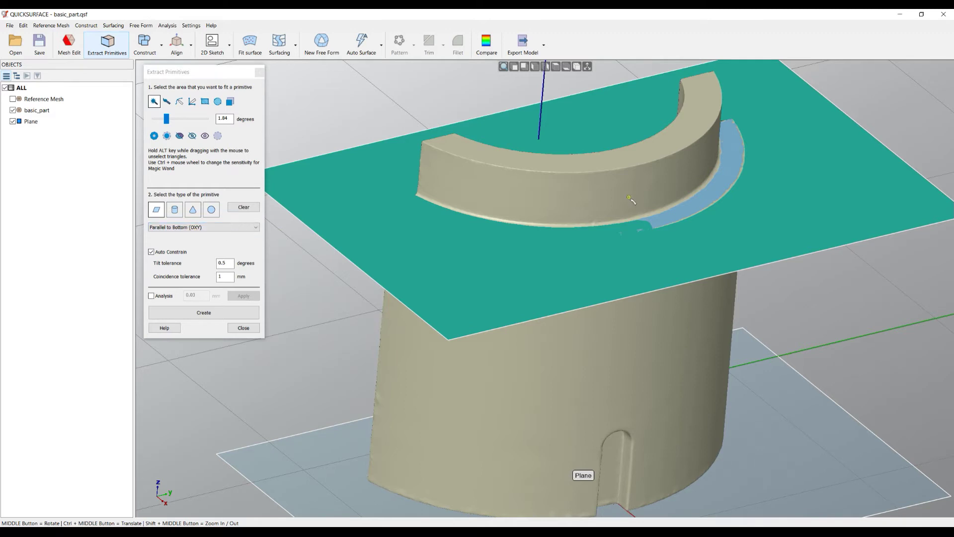
{"action": "left_click", "coordinate": [156, 298]}
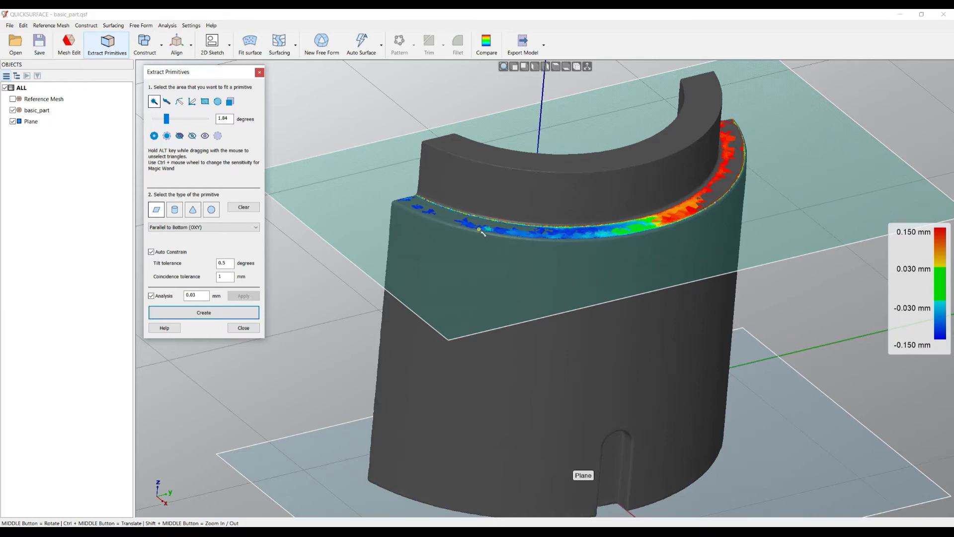
Compare the ledge plane's deviation without and with Auto Constrain, and create it parallel to Bottom (OXY)
{"action": "left_click", "coordinate": [169, 252]}
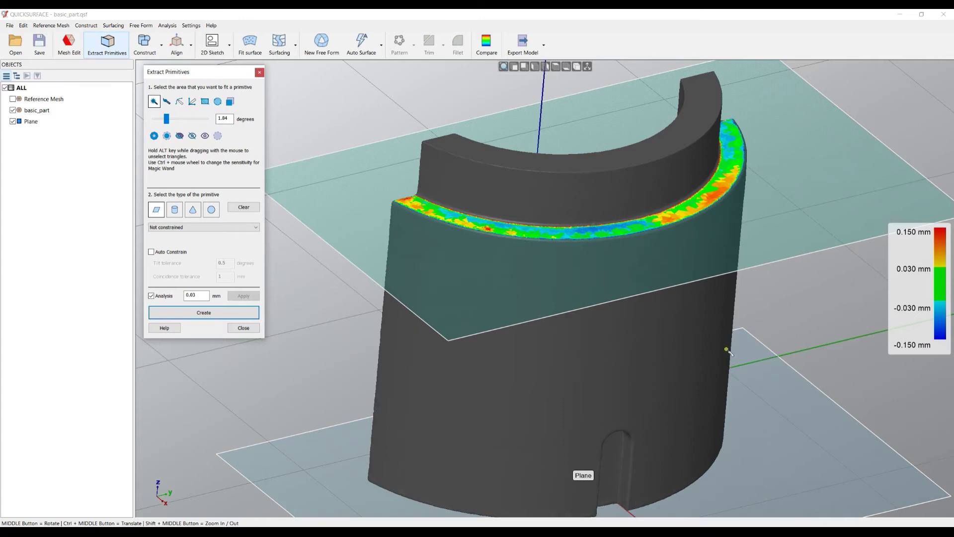
{"action": "left_click", "coordinate": [165, 255]}
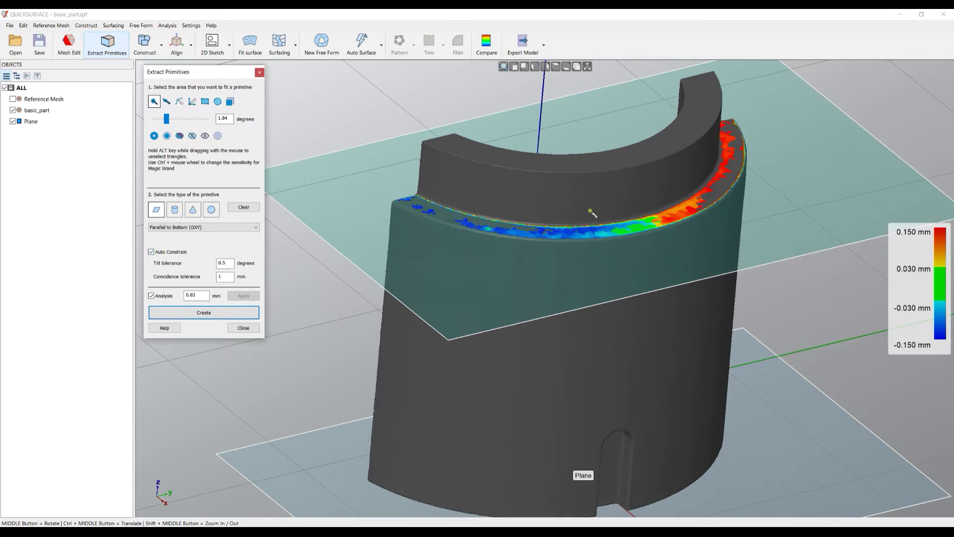
{"action": "scroll", "coordinate": [567, 200], "scroll_direction": "down", "scroll_amount": 3}
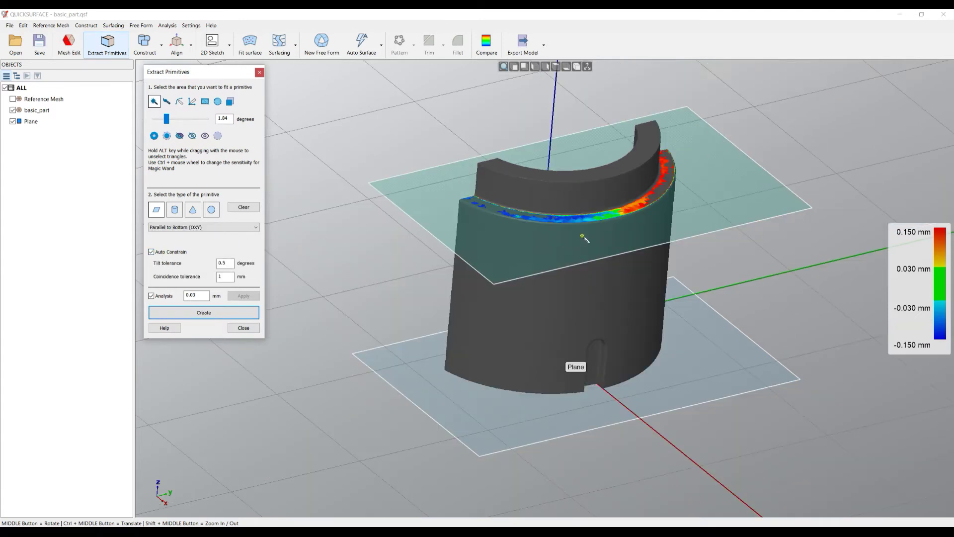
{"action": "left_click", "coordinate": [231, 314]}
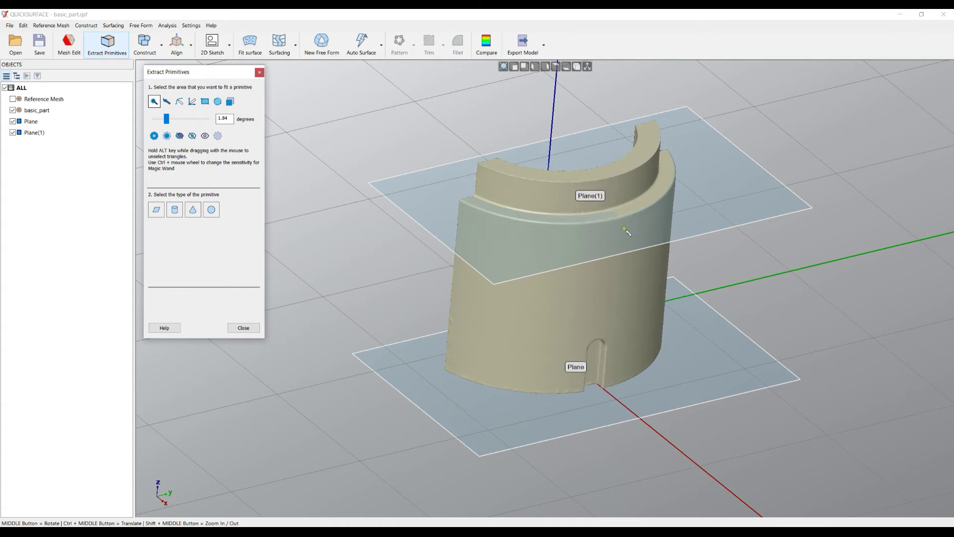
Fit a cylinder to the part's large outer wall, constrained parallel to and coincident with the Z axis, and create it
{"action": "left_click", "coordinate": [601, 168]}
{"action": "middle_click_drag", "start_coordinate": [595, 196], "coordinate": [576, 273]}
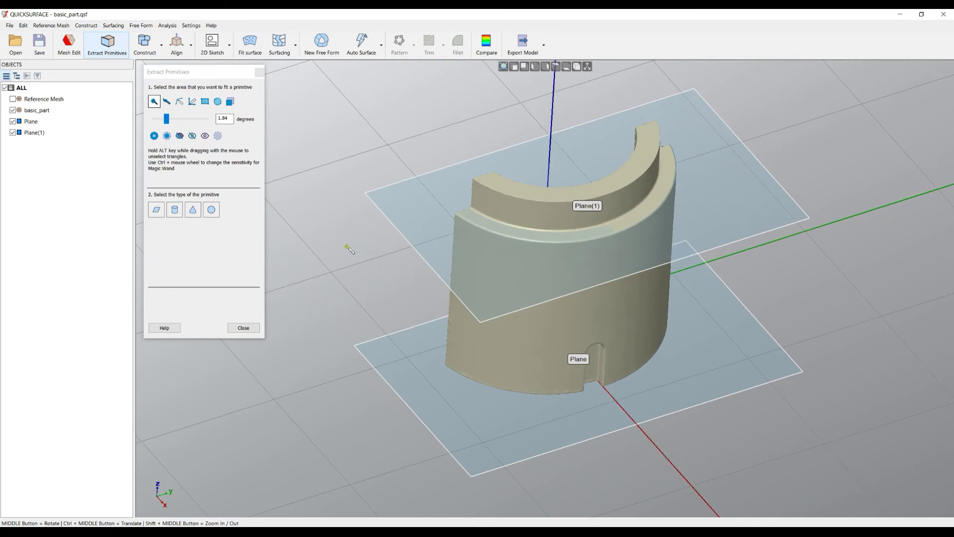
{"action": "left_click", "coordinate": [627, 325]}
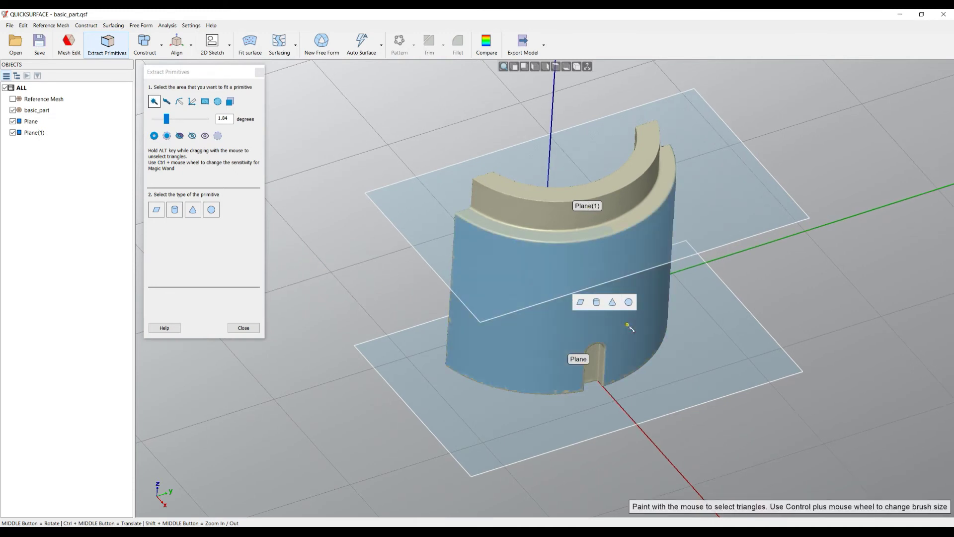
{"action": "left_click", "coordinate": [597, 302]}
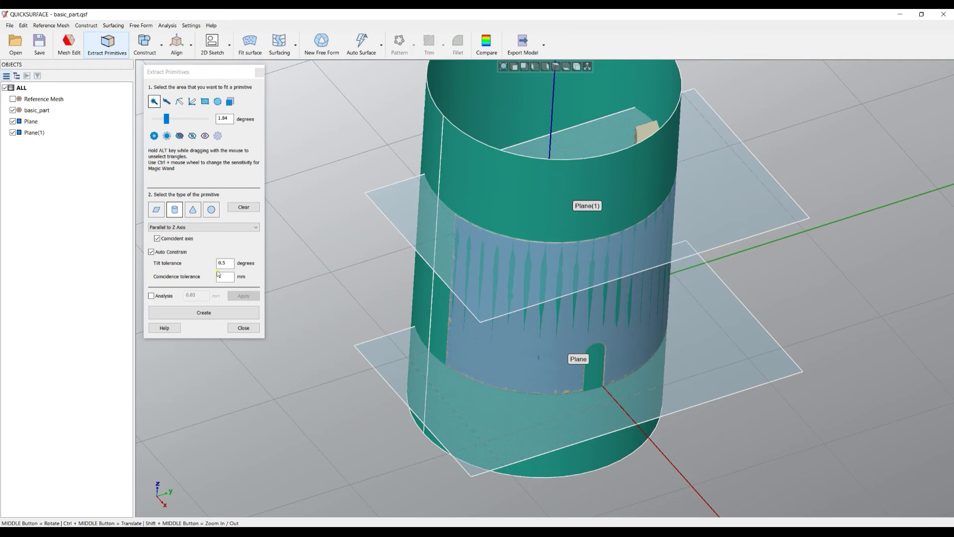
{"action": "scroll", "coordinate": [531, 243], "scroll_direction": "down", "scroll_amount": 2}
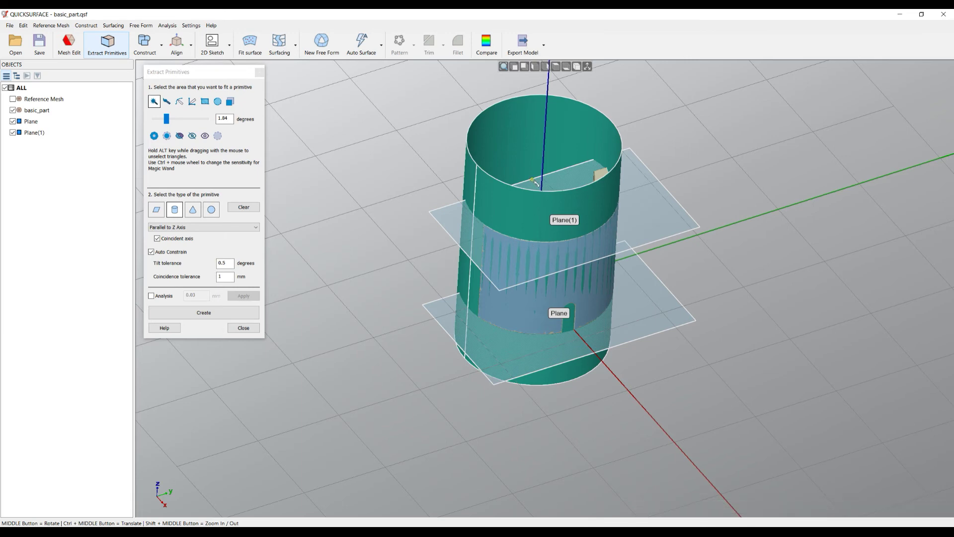
{"action": "middle_click_drag", "start_coordinate": [535, 182], "coordinate": [594, 312]}
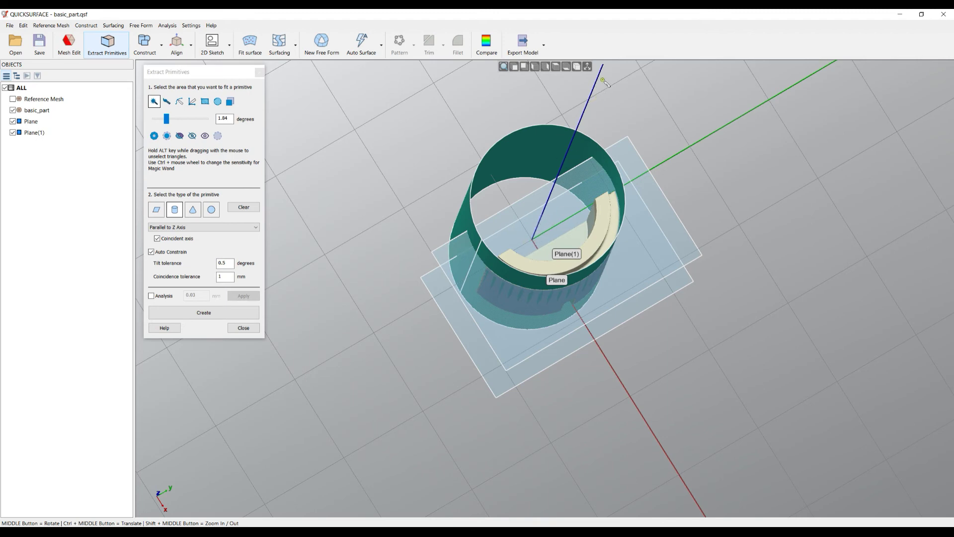
{"action": "middle_click_drag", "start_coordinate": [608, 160], "coordinate": [609, 210]}
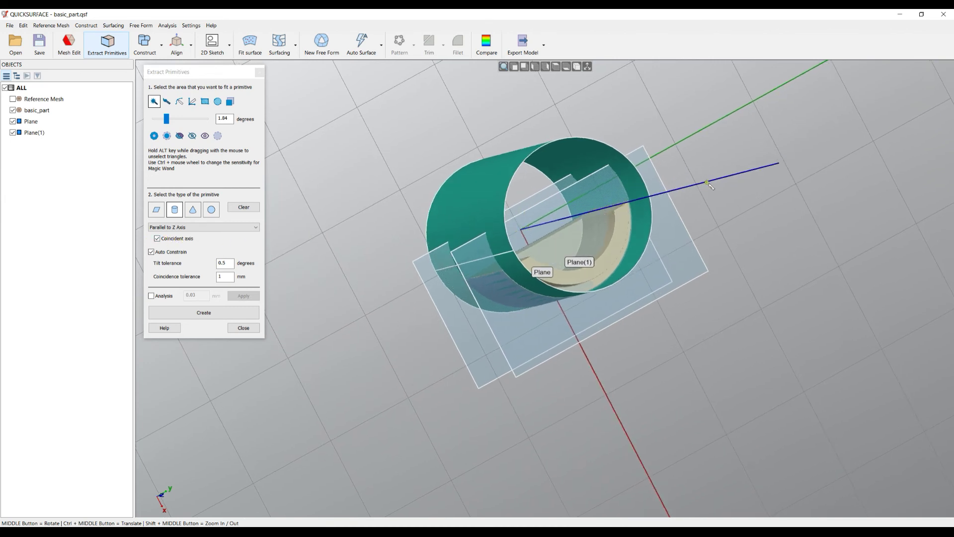
{"action": "middle_click_drag", "start_coordinate": [564, 211], "coordinate": [539, 188]}
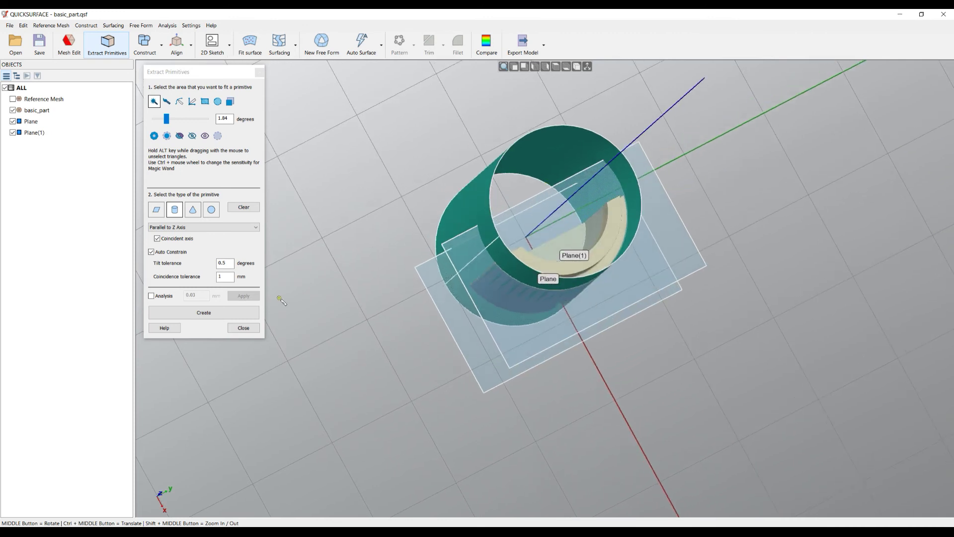
{"action": "left_click", "coordinate": [220, 314]}
Fit a second cylinder to the upper rim's outer wall, parallel to and coincident with the Z axis, and create it
{"action": "middle_click_drag", "start_coordinate": [460, 144], "coordinate": [515, 168]}
{"action": "left_click", "coordinate": [530, 297]}
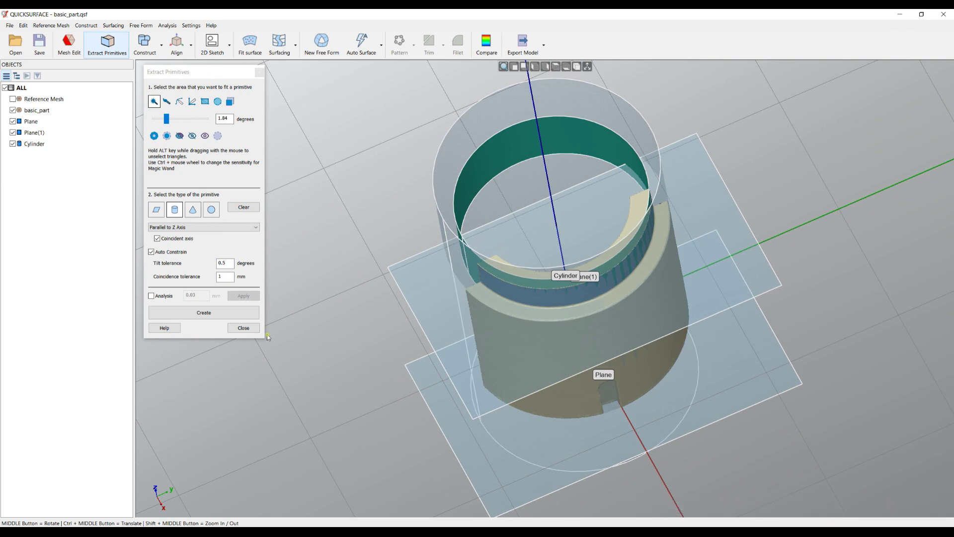
{"action": "left_click", "coordinate": [228, 314]}
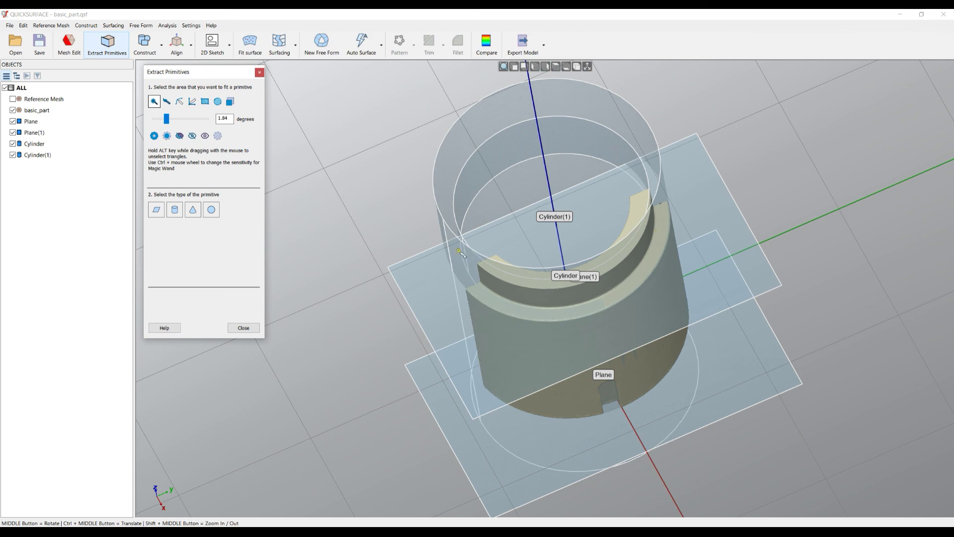
{"action": "scroll", "coordinate": [461, 254], "scroll_direction": "down", "scroll_amount": 3}
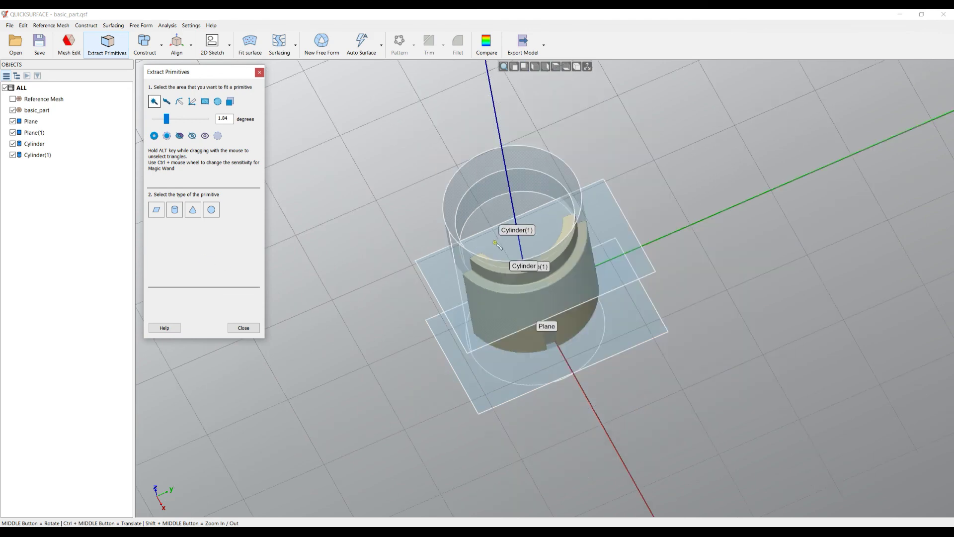
{"action": "middle_click_drag", "start_coordinate": [539, 229], "coordinate": [572, 140]}
{"action": "scroll", "coordinate": [573, 141], "scroll_direction": "up", "scroll_amount": 2}
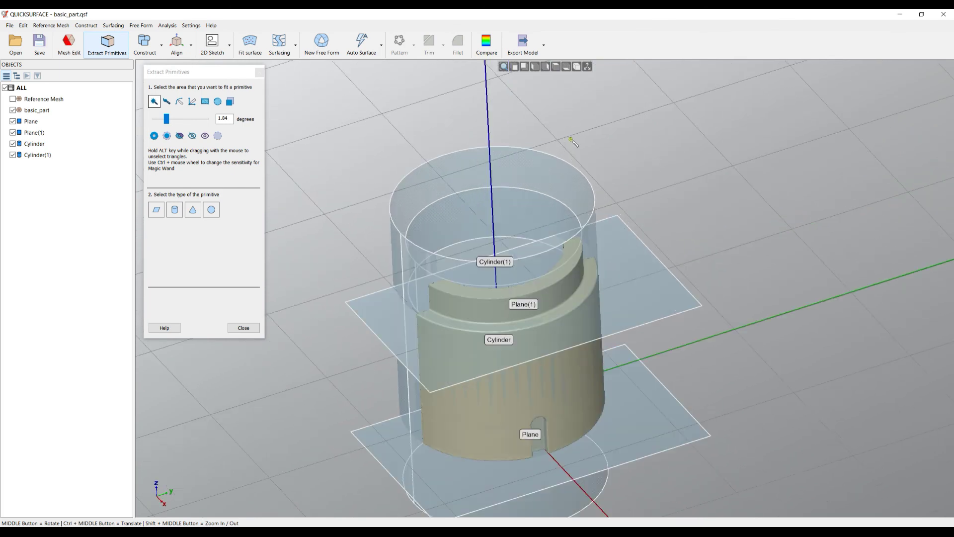